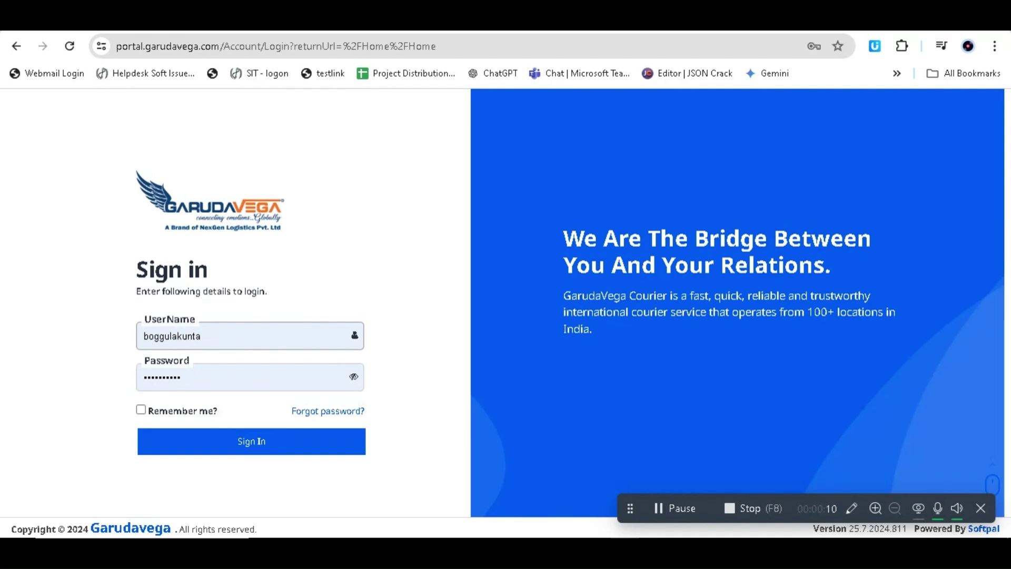
# Sign in to the courier portal with the prefilled account and open the Ship screen under Operations > Shipping
pyautogui.click(281, 443)
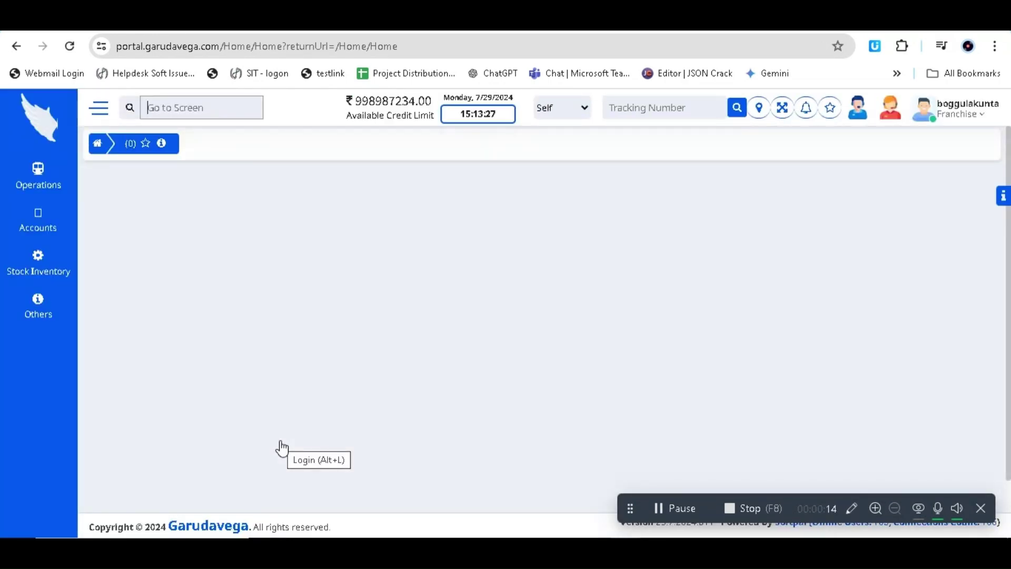
pyautogui.click(37, 179)
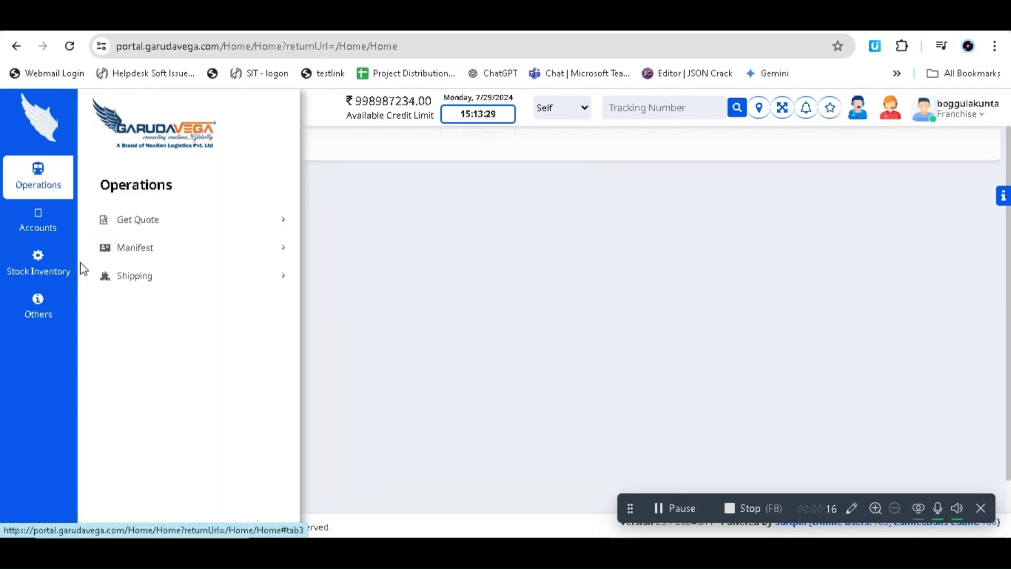
pyautogui.click(136, 271)
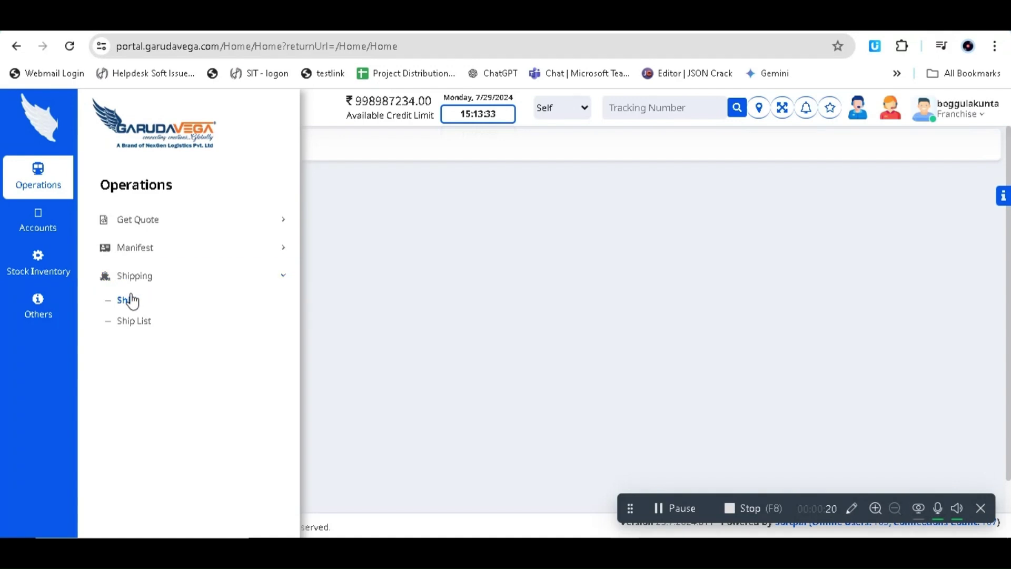
pyautogui.click(128, 302)
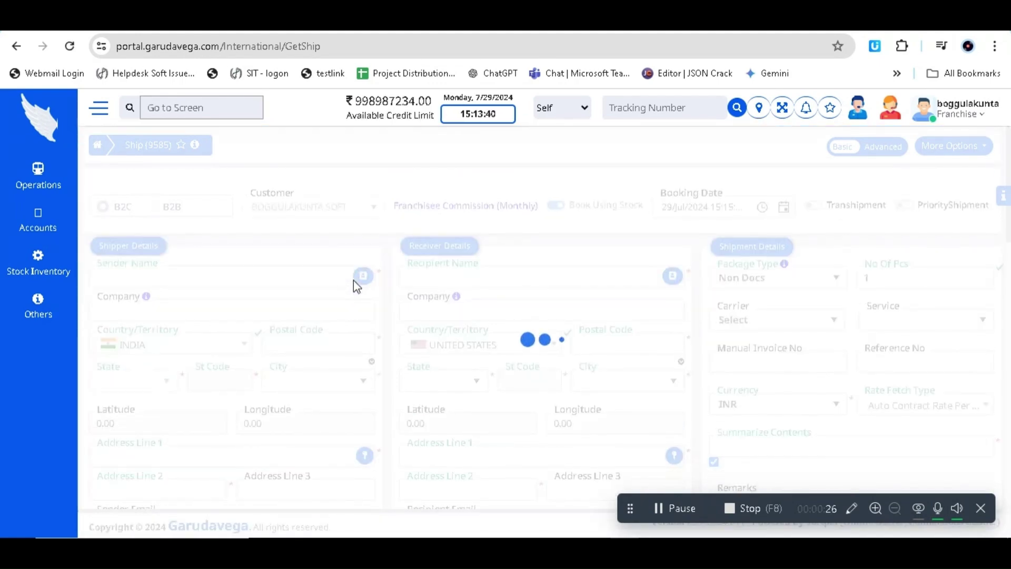
# Fill in the shipper and receiver details from the address books, choosing the Khairatabad sender and the New York recipient
pyautogui.click(354, 275)
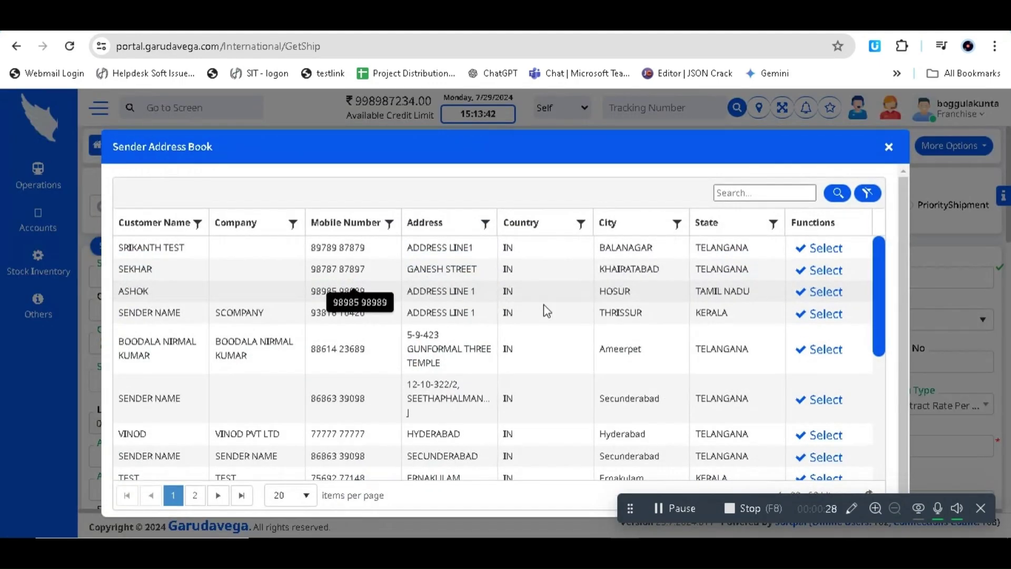
pyautogui.click(824, 270)
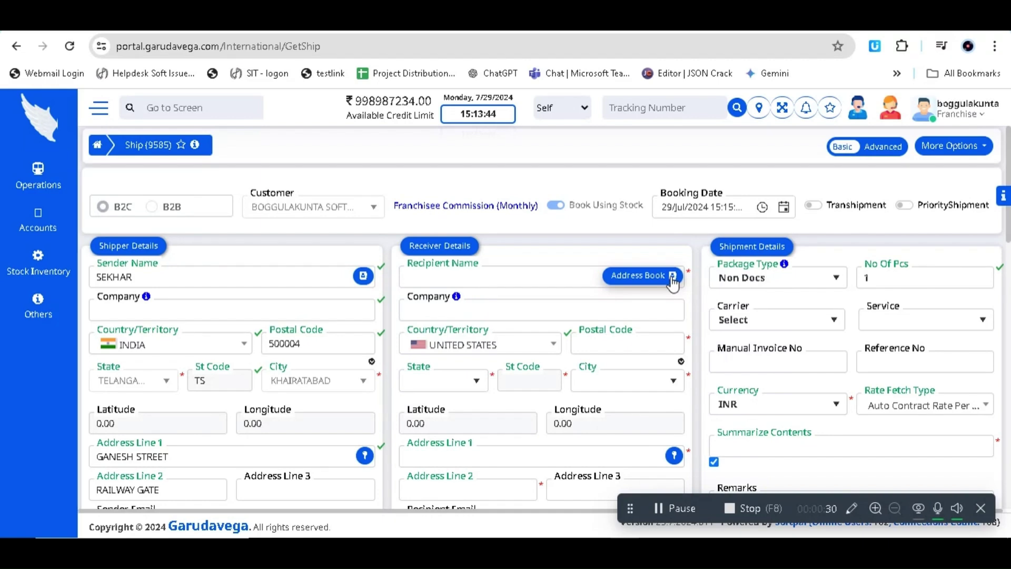
pyautogui.click(669, 276)
pyautogui.click(809, 299)
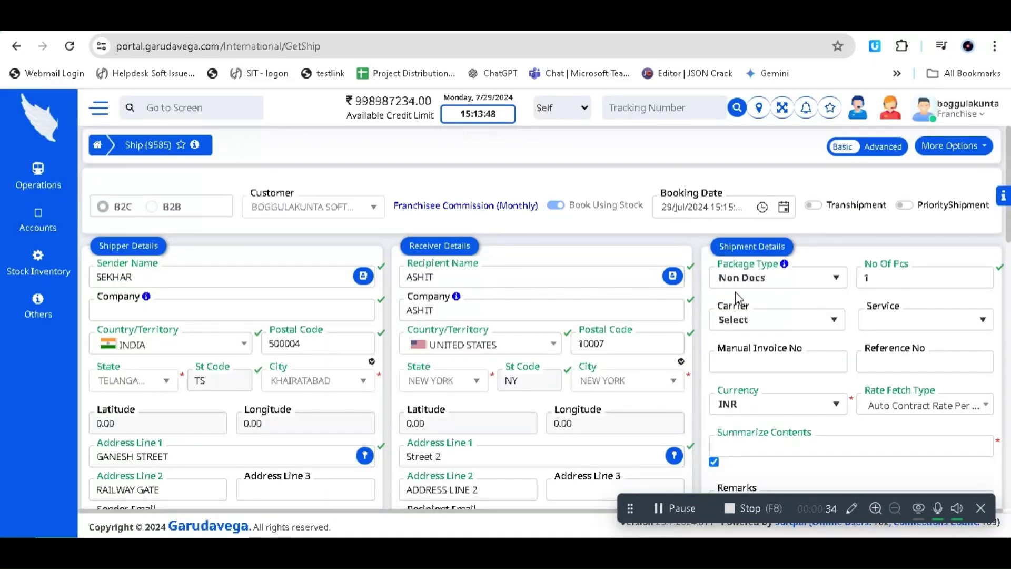
# Set the shipment's carrier to Self and its service to Express Saver
pyautogui.click(761, 323)
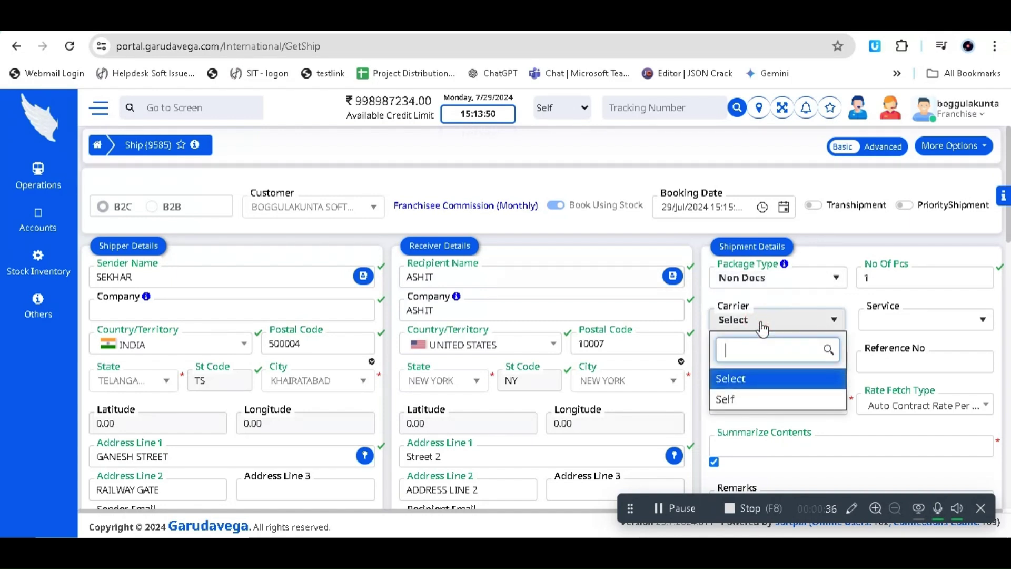
pyautogui.click(748, 400)
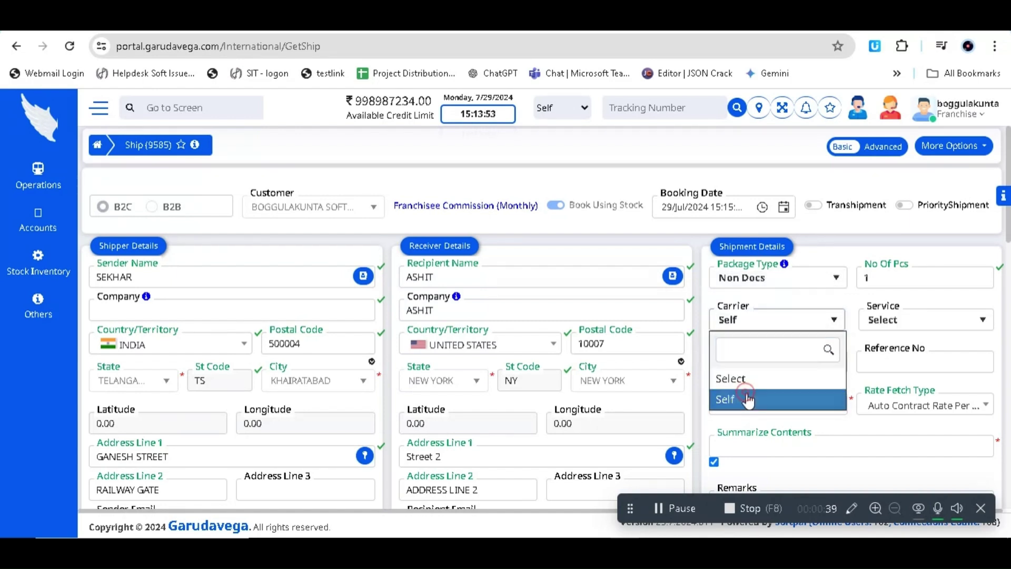
pyautogui.click(874, 321)
pyautogui.click(887, 483)
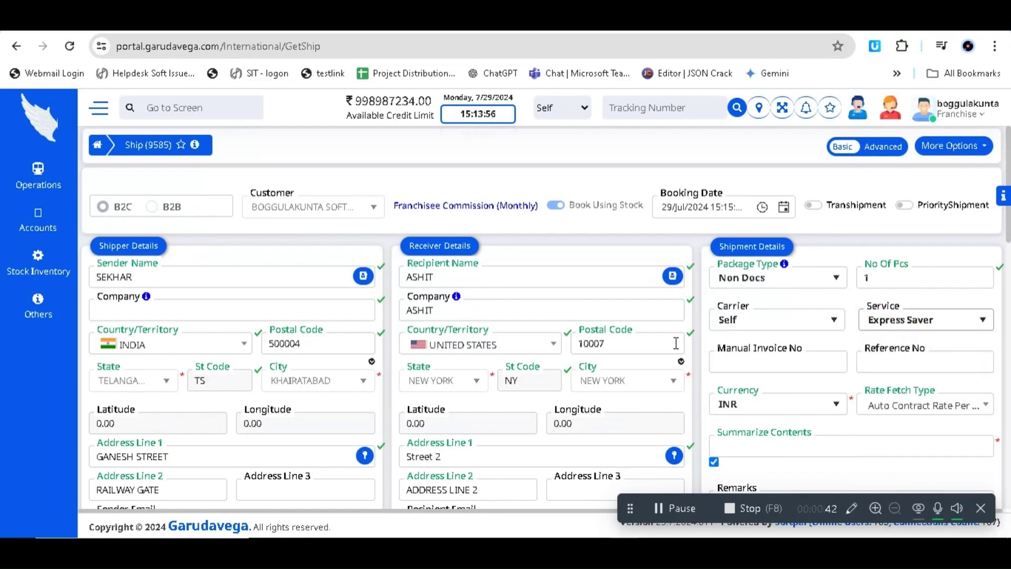
# Set the box packaging to 3 Kg Boxes and the actual weight to 5 kg
pyautogui.scroll(-7, 675, 343)
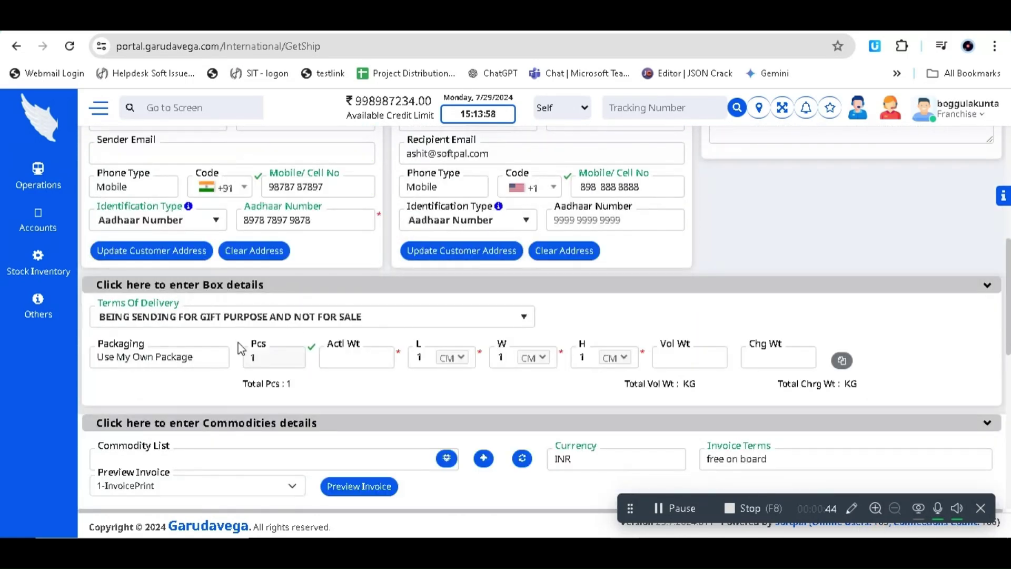
pyautogui.click(209, 367)
pyautogui.click(180, 388)
pyautogui.click(364, 357)
pyautogui.write('5')
pyautogui.press('Tab')
pyautogui.click(528, 392)
# Search the commodity field for "sweets" and add 9743 - BRANDED SWEETS LADOO to the shipment
pyautogui.scroll(-3, 528, 394)
pyautogui.scroll(-1, 526, 396)
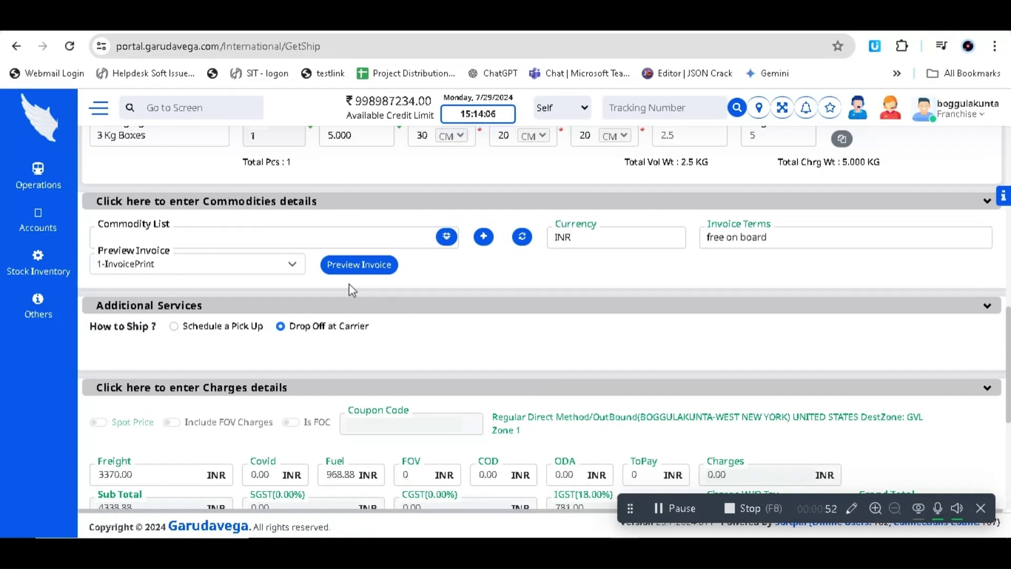
pyautogui.click(317, 239)
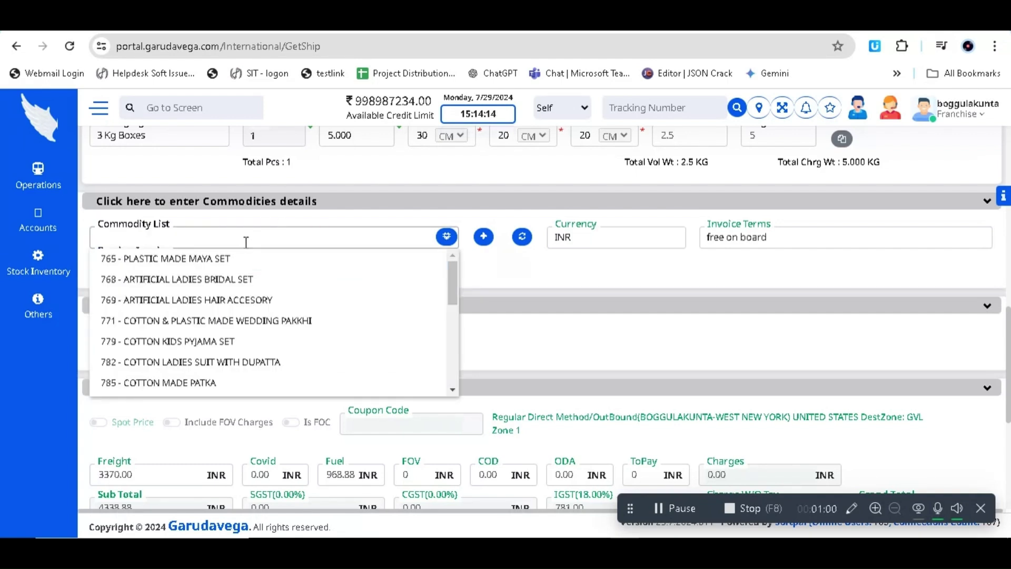
pyautogui.write('sweets')
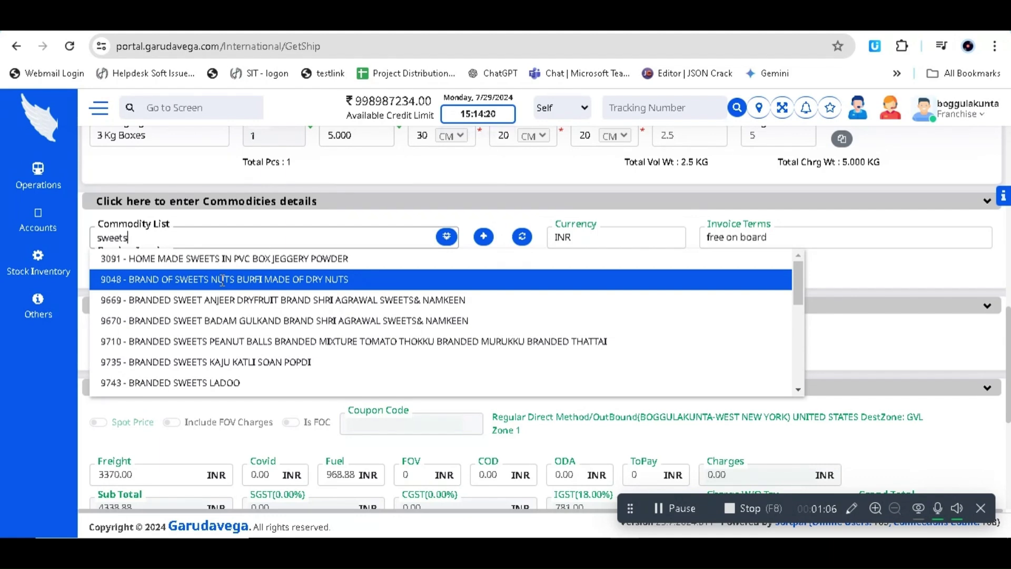
pyautogui.click(209, 388)
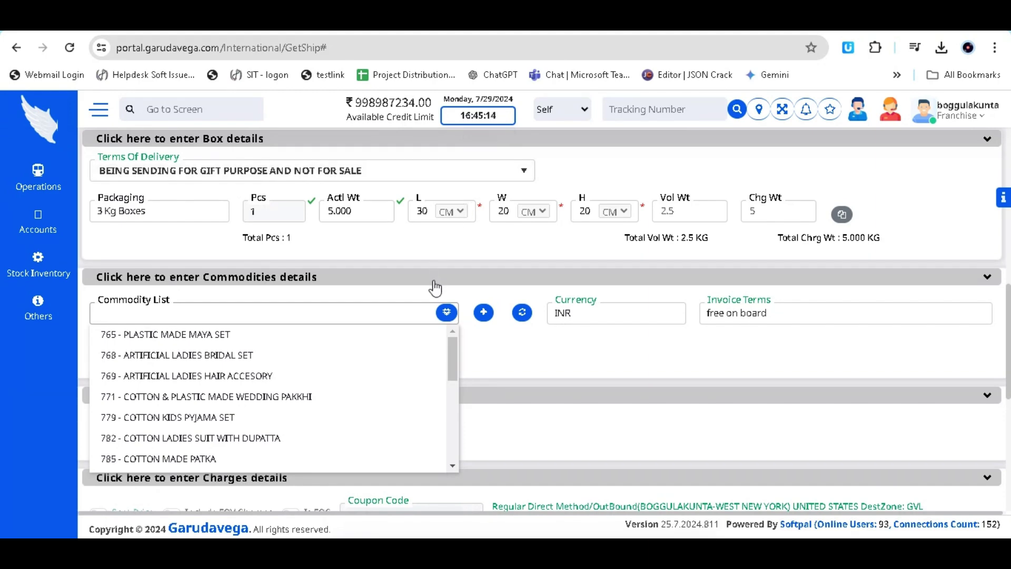
# Browse the full commodity list with its IDs, search it for 821, and close the list
pyautogui.click(442, 312)
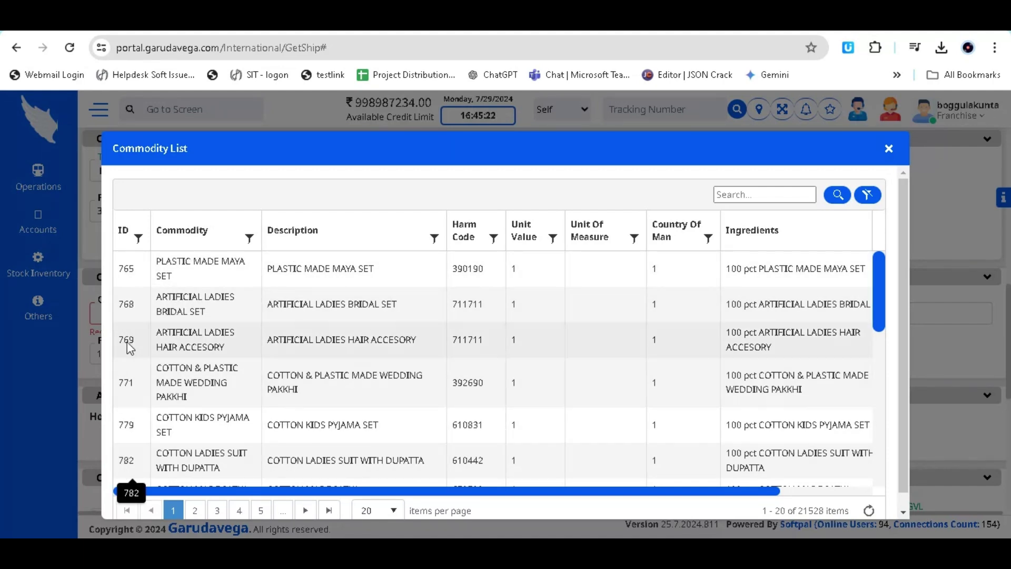
pyautogui.scroll(-8, 133, 276)
pyautogui.scroll(-1, 133, 288)
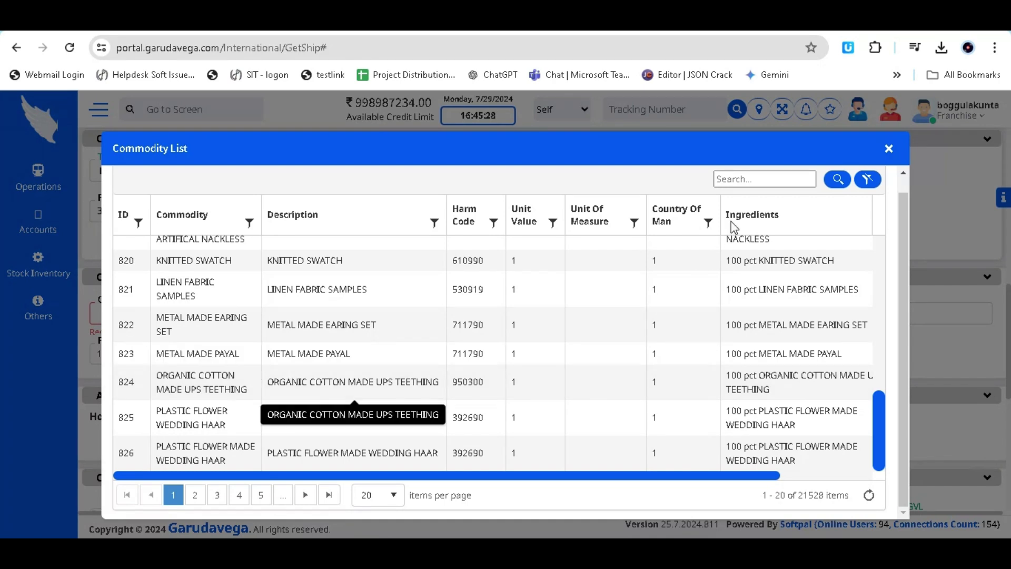
pyautogui.click(783, 180)
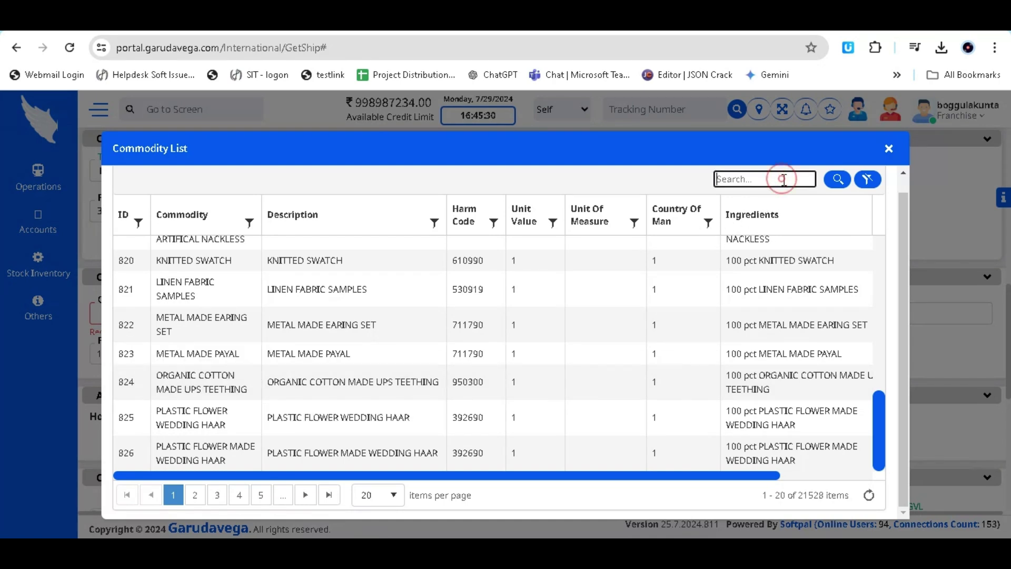
pyautogui.write('821')
pyautogui.click(831, 184)
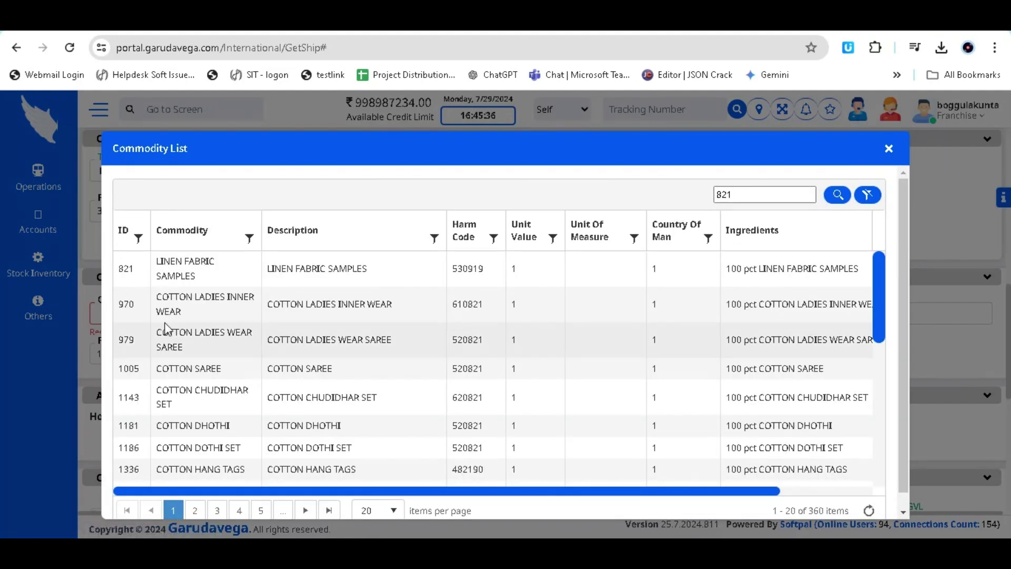
pyautogui.scroll(-8, 166, 322)
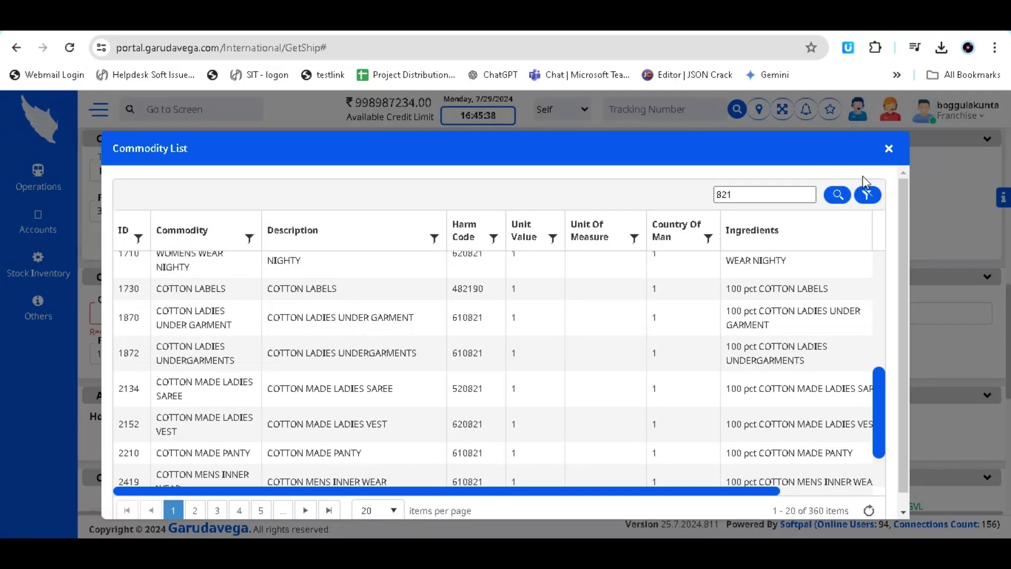
pyautogui.click(889, 149)
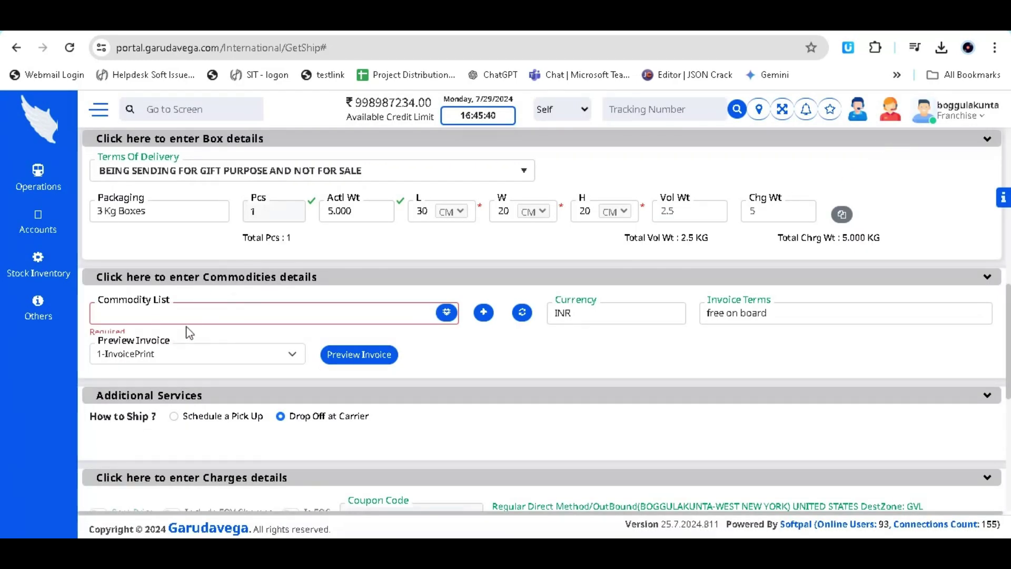
# Enter commodity ID 821 directly in the commodity field and pick the matching suggestion
pyautogui.click(196, 312)
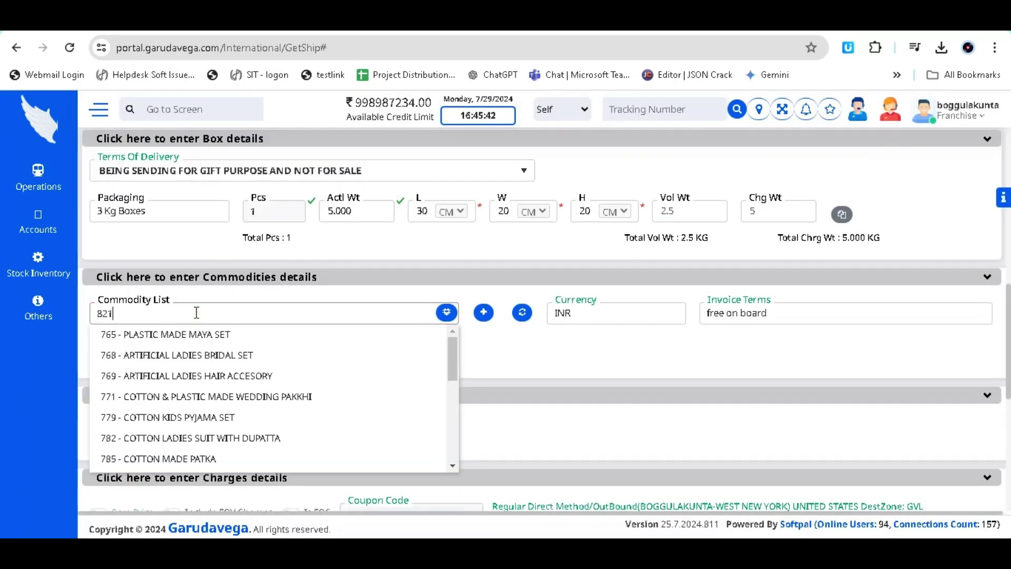
pyautogui.write('821')
pyautogui.click(242, 330)
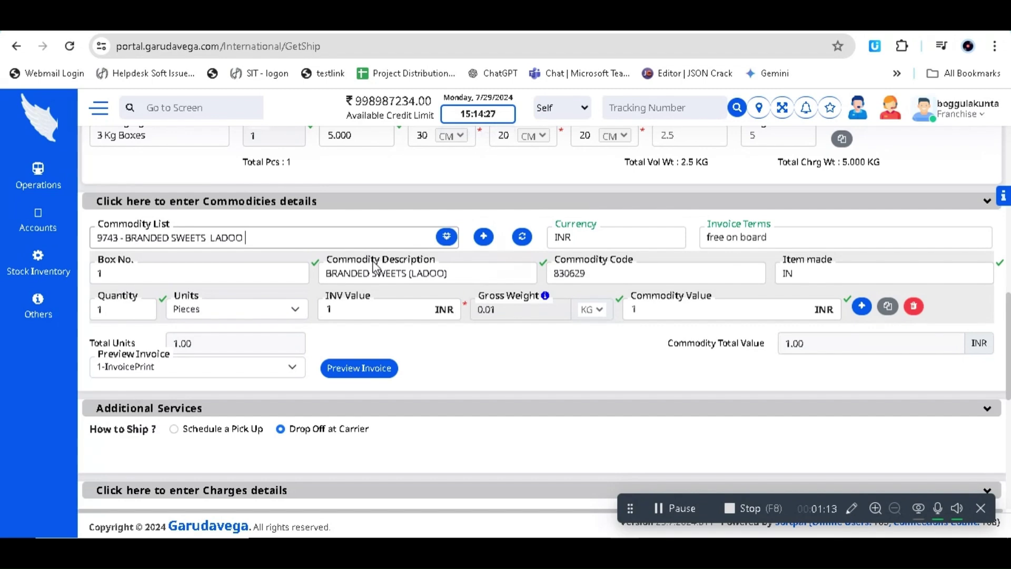
# Search the full commodity list for "Clothes" and add COTTON BABY CLOTHES as another shipment item
pyautogui.click(438, 241)
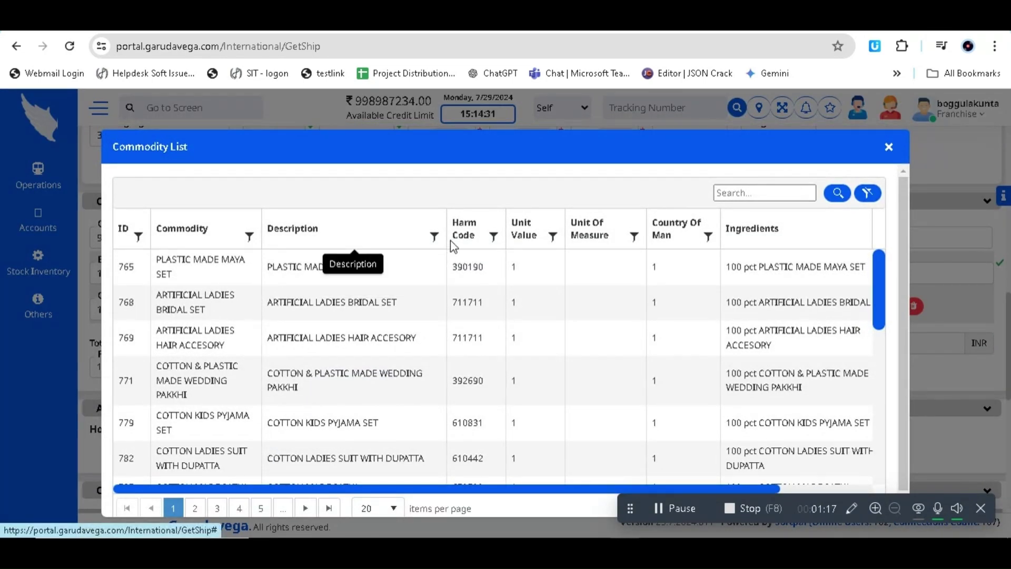
pyautogui.scroll(-1, 480, 324)
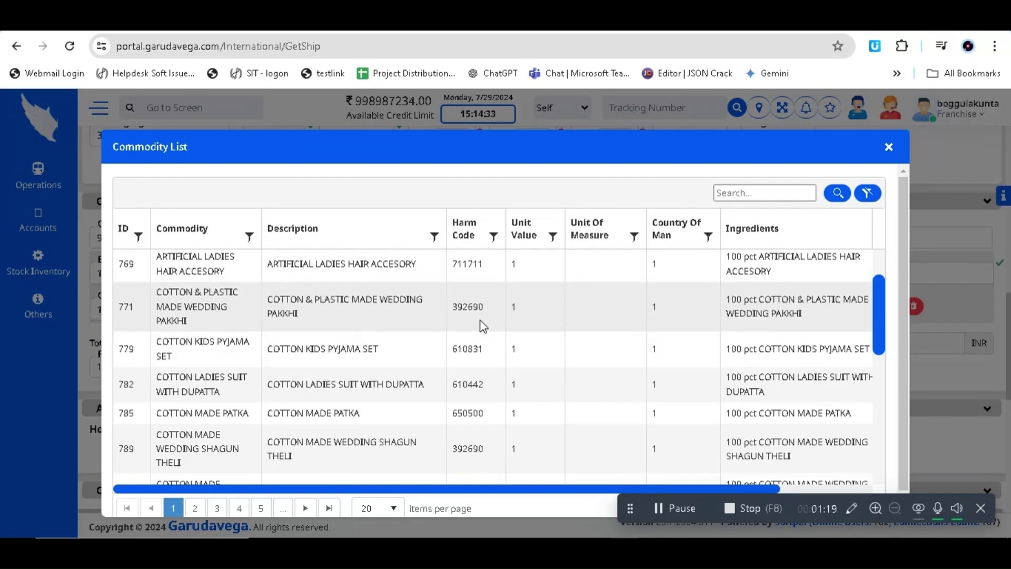
pyautogui.scroll(-6, 480, 324)
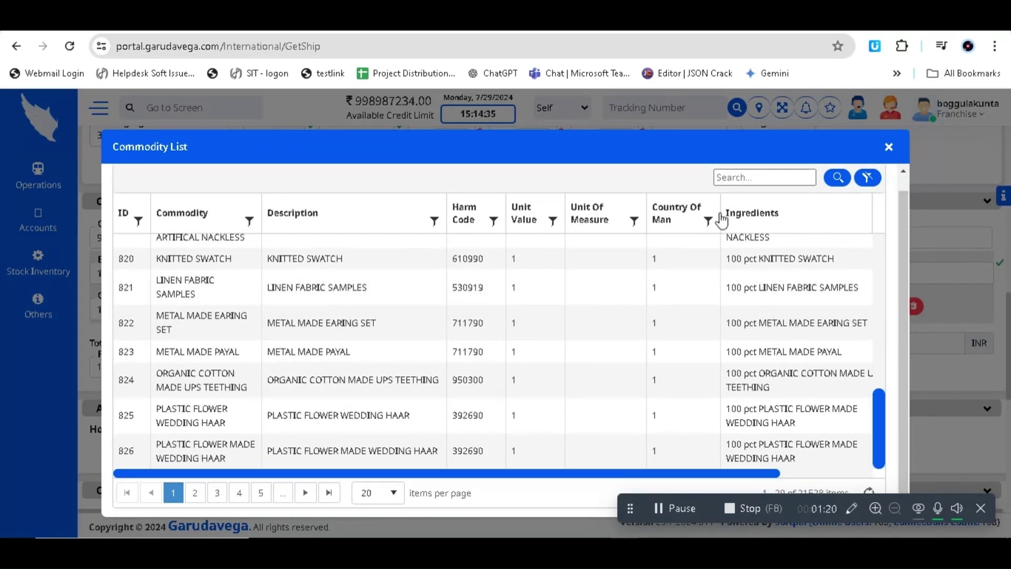
pyautogui.click(760, 174)
pyautogui.write('Clothes')
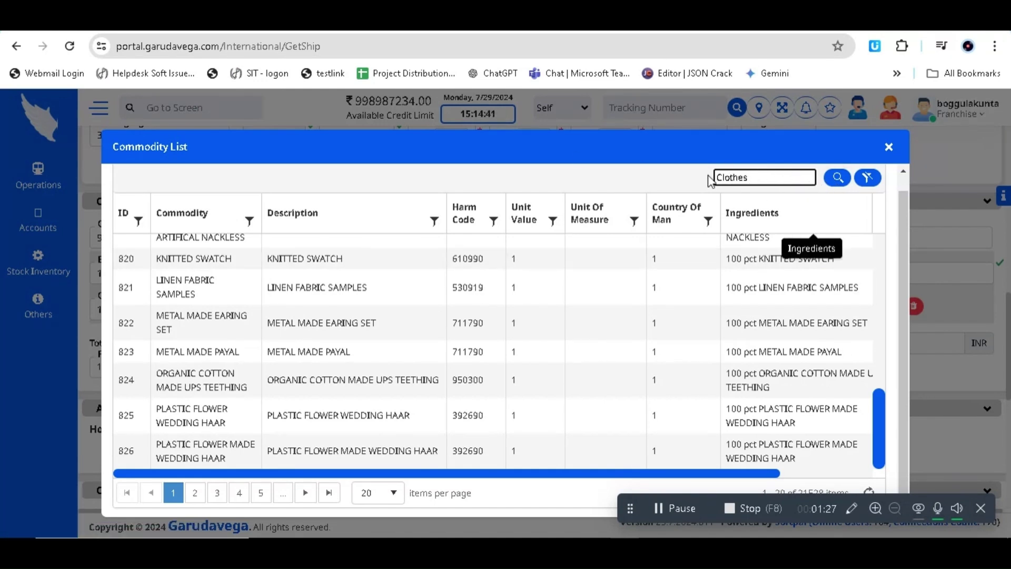
pyautogui.click(836, 181)
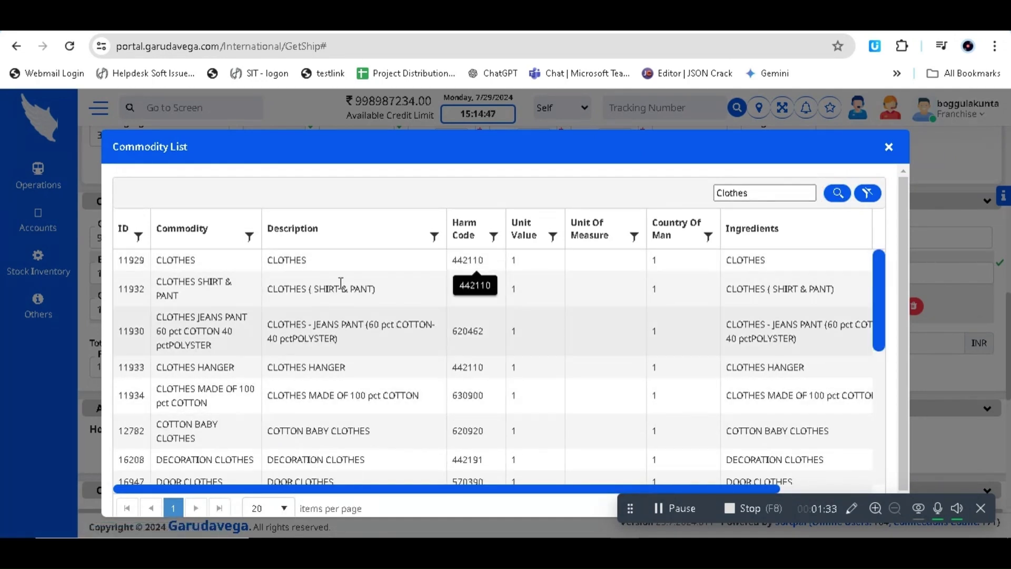
pyautogui.click(307, 430)
pyautogui.scroll(-1, 362, 335)
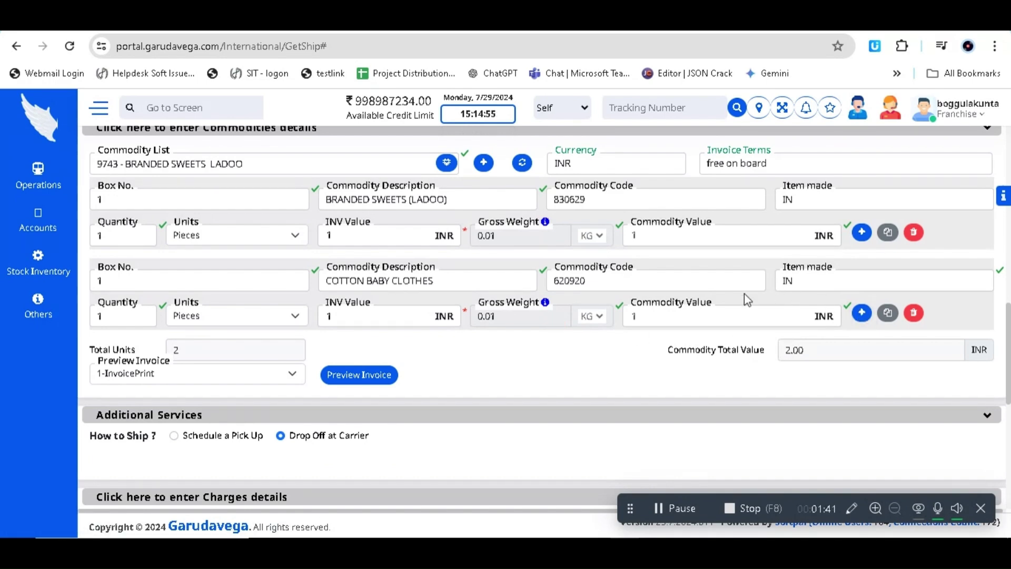
# Clear the commodity list's filter, search for "sweets", and add HOME MADE SWEETS IN PVC BOX JEGGERY POWDER
pyautogui.scroll(1, 766, 289)
pyautogui.click(443, 244)
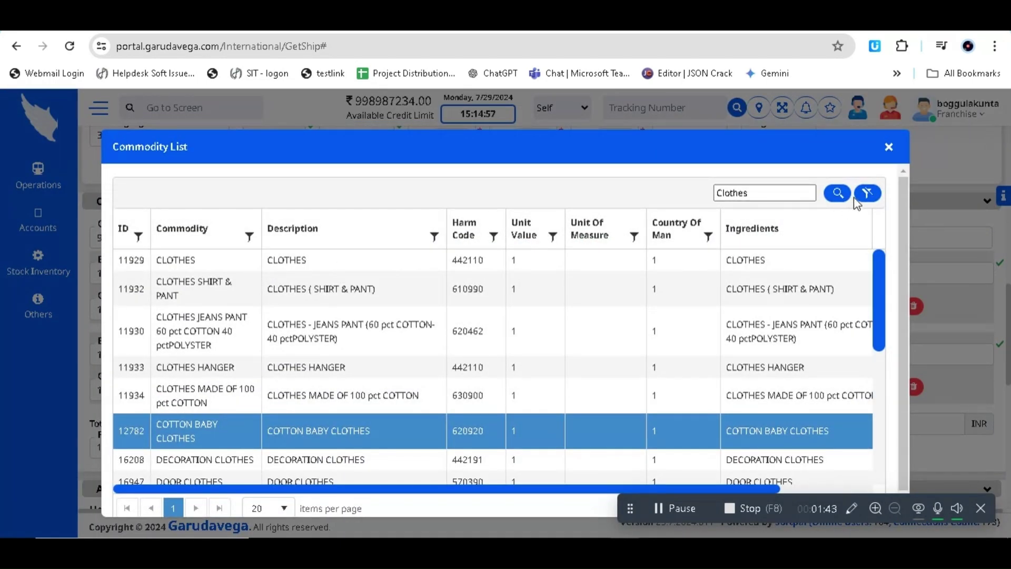
pyautogui.click(867, 193)
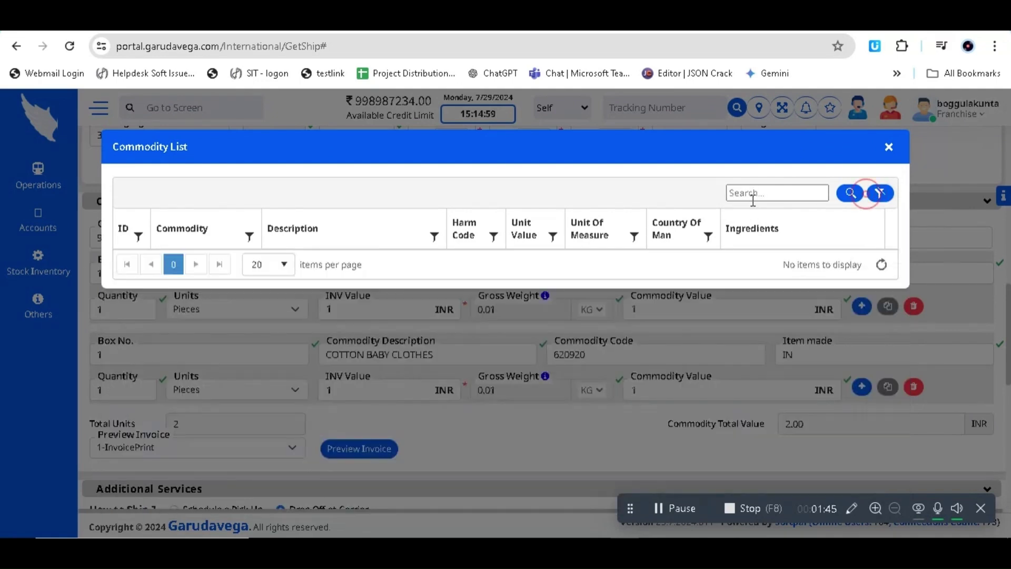
pyautogui.click(763, 194)
pyautogui.write('sweet')
pyautogui.click(836, 193)
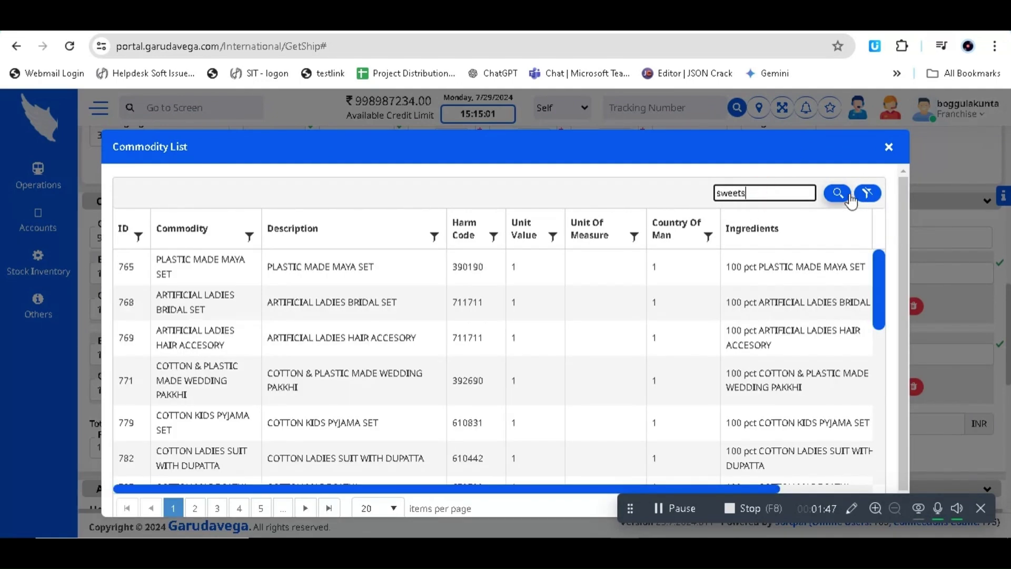
pyautogui.click(408, 277)
# Add another commodity from the home made sweets row, choosing the Shri Agrawal BRANDED SWEET ANJEER DRYFRUIT entry
pyautogui.scroll(-1, 525, 317)
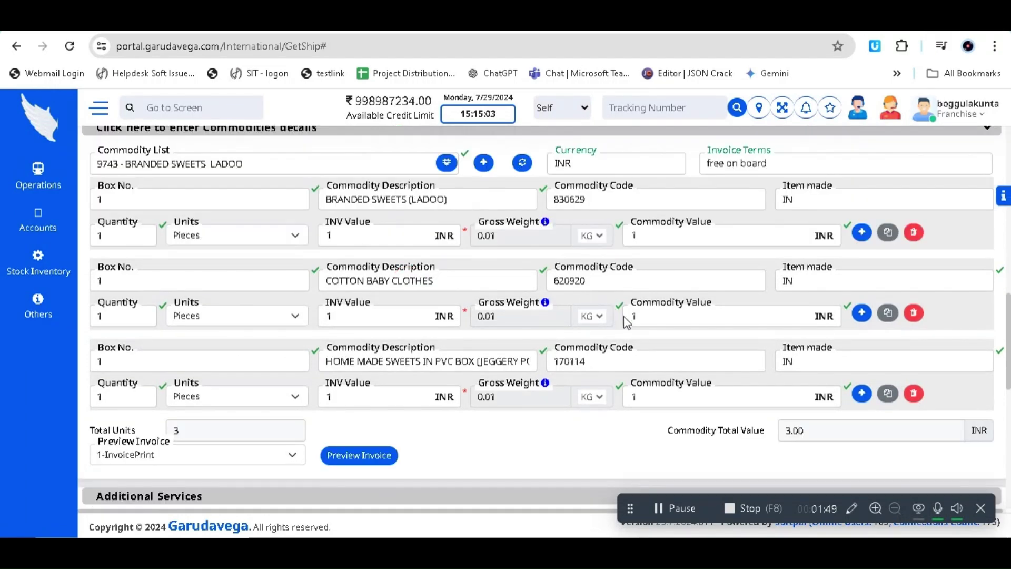
pyautogui.click(861, 394)
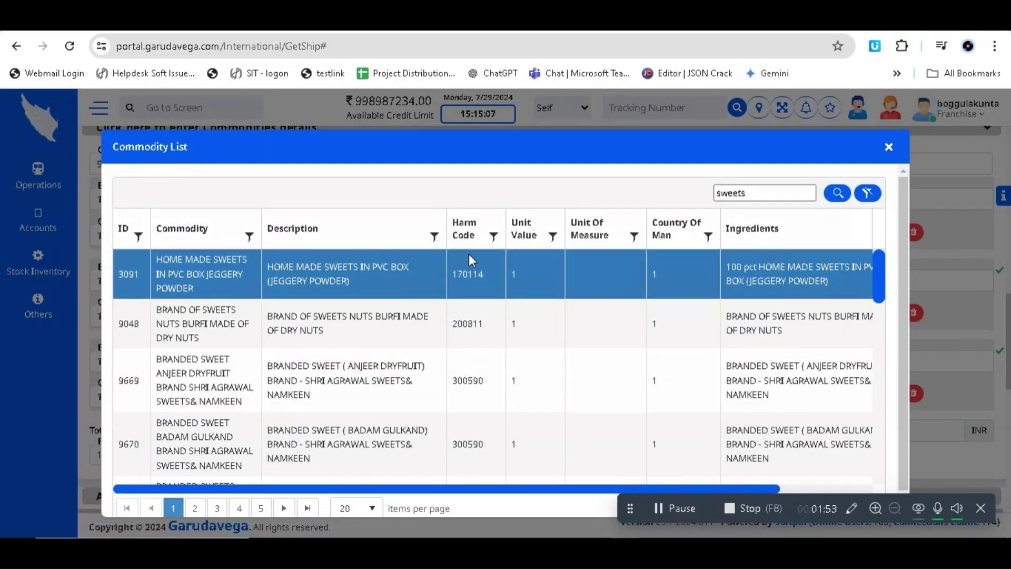
pyautogui.click(332, 372)
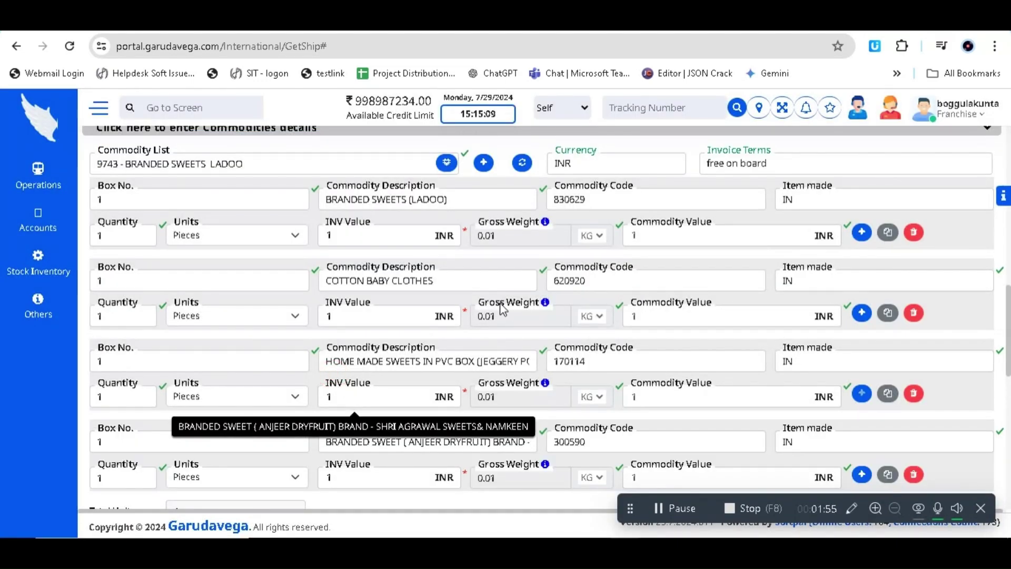
# Change the first commodity's description from the branded ladoo entry to "Home made BRANDED SWEETS LADOOO"
pyautogui.scroll(-3, 503, 307)
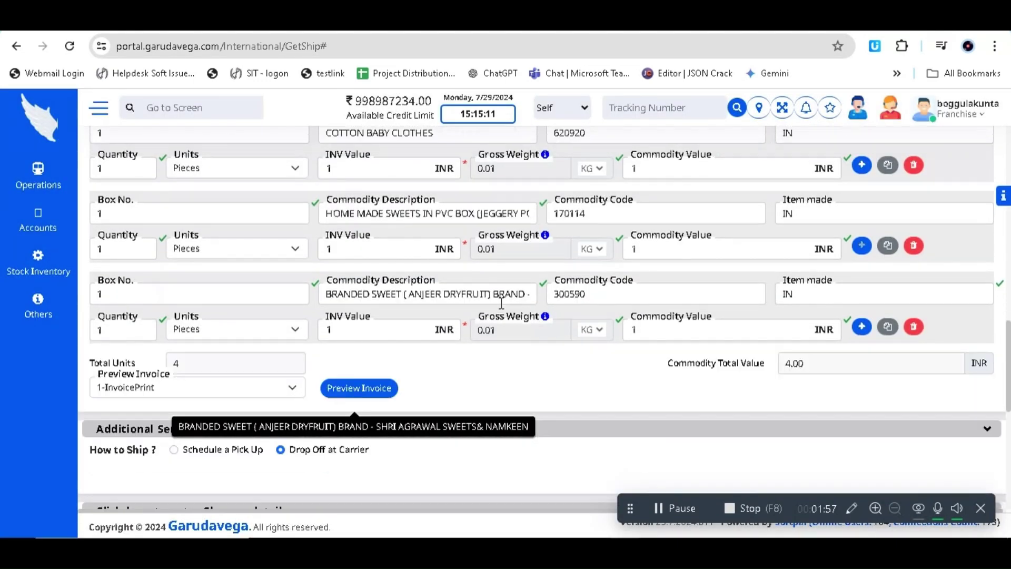
pyautogui.scroll(2, 501, 303)
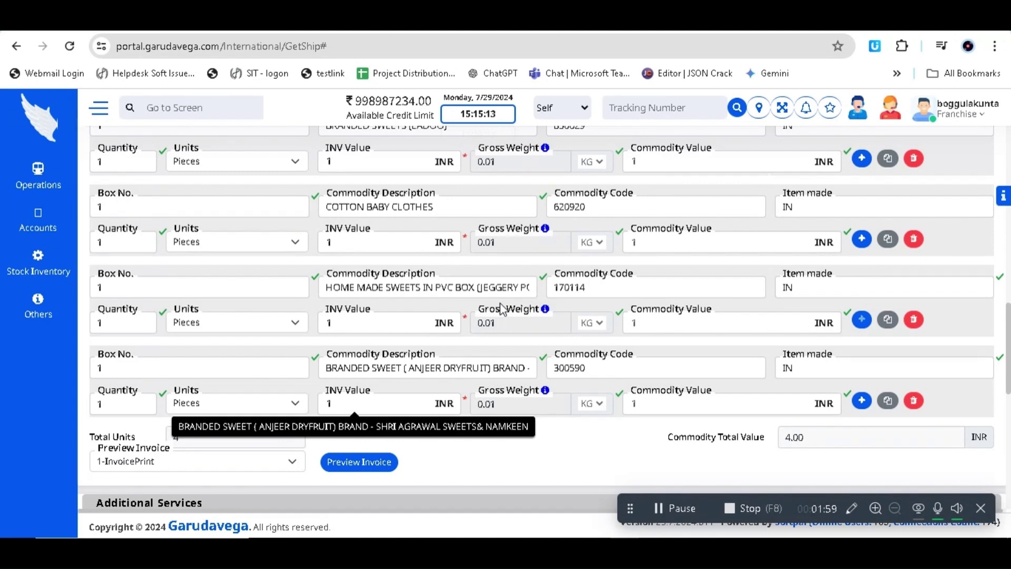
pyautogui.scroll(2, 501, 308)
pyautogui.scroll(2, 502, 309)
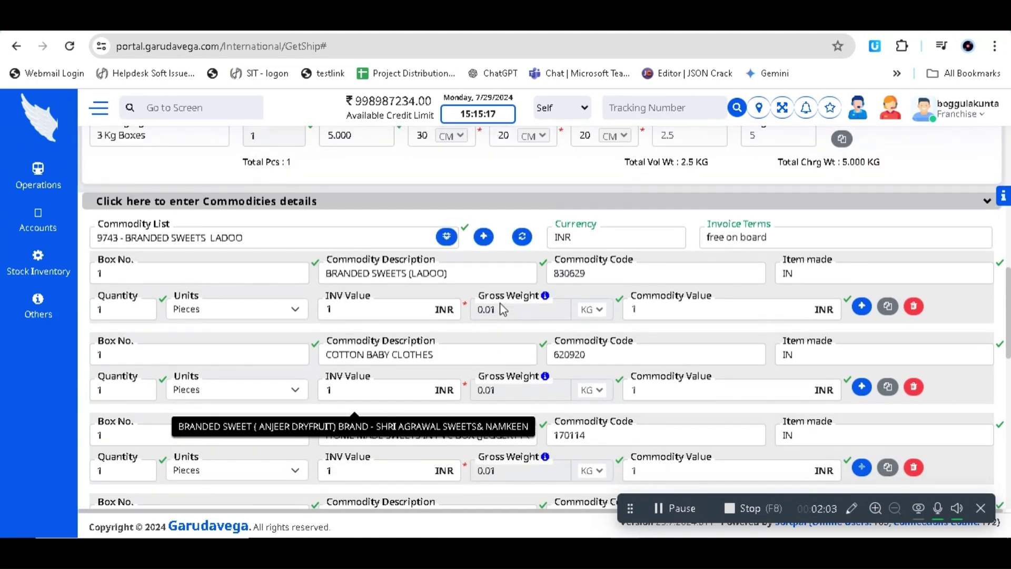
pyautogui.click(471, 274)
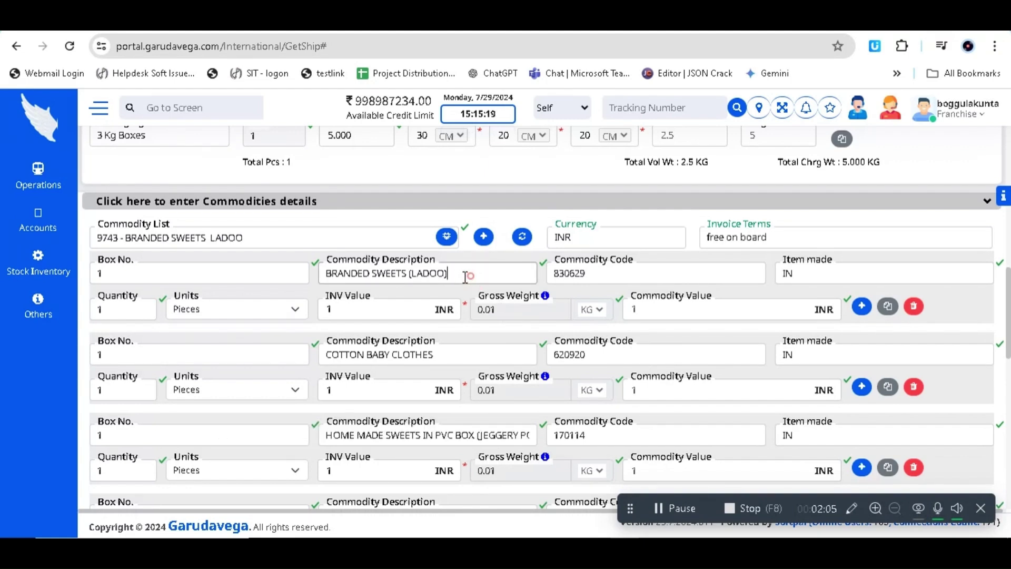
pyautogui.click(325, 273)
pyautogui.write('HO')
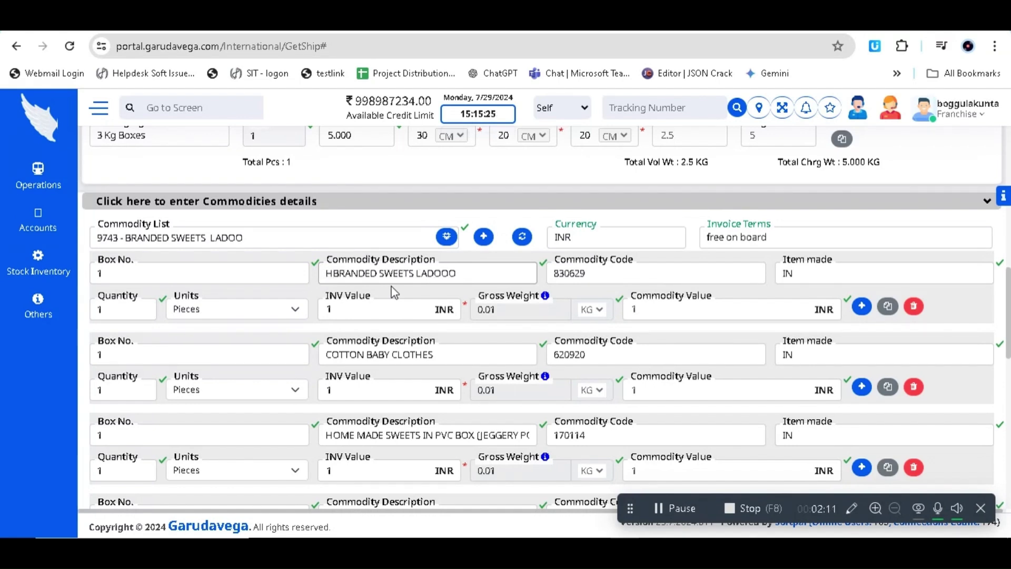
pyautogui.write('ome ma')
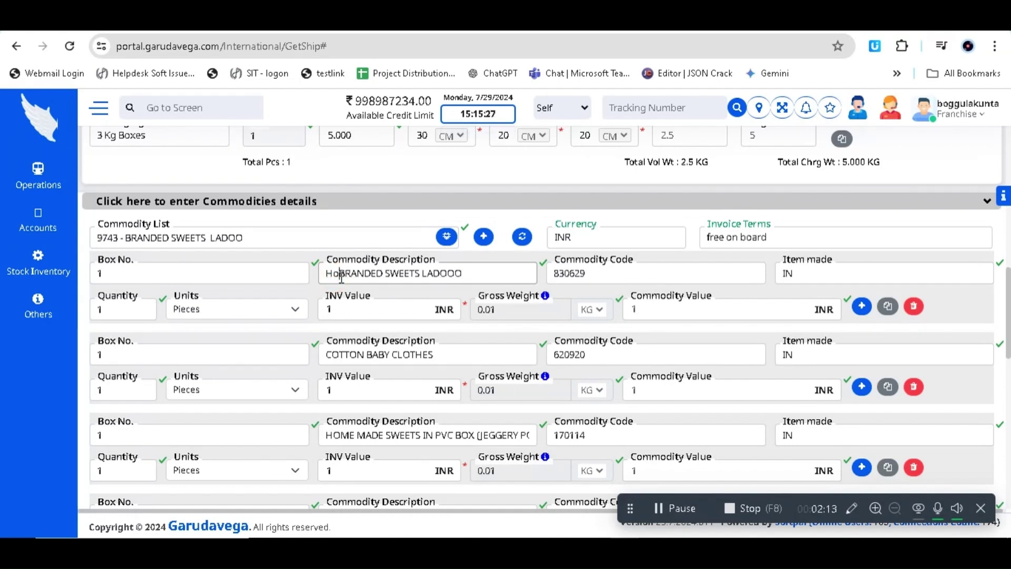
pyautogui.write('de')
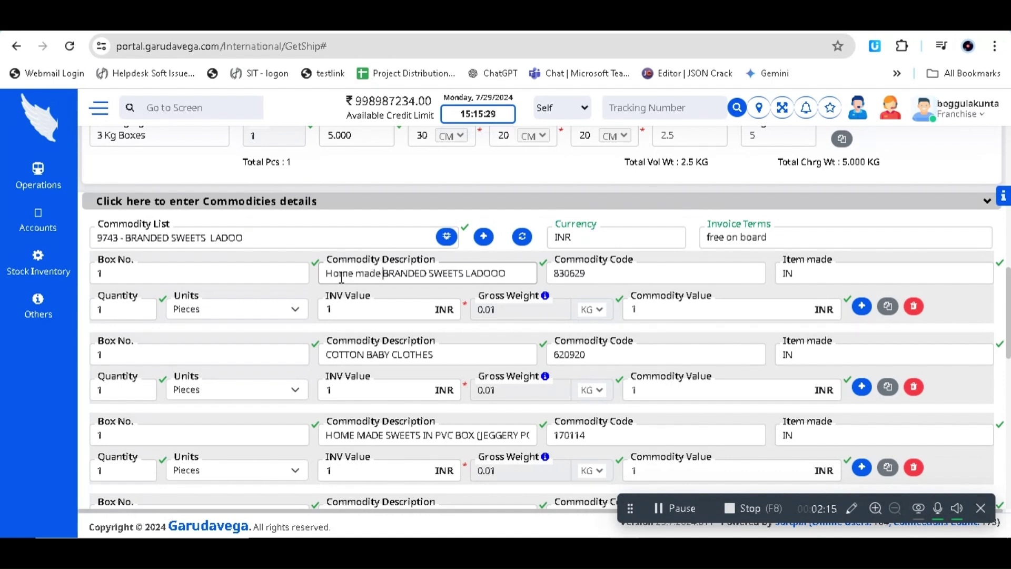
pyautogui.click(461, 284)
# Set the home made branded sweets commodity's quantity to 5 and its invoice value to 100 INR
pyautogui.doubleClick(127, 314)
pyautogui.write('5')
pyautogui.press('Tab')
pyautogui.click(398, 309)
pyautogui.write('00')
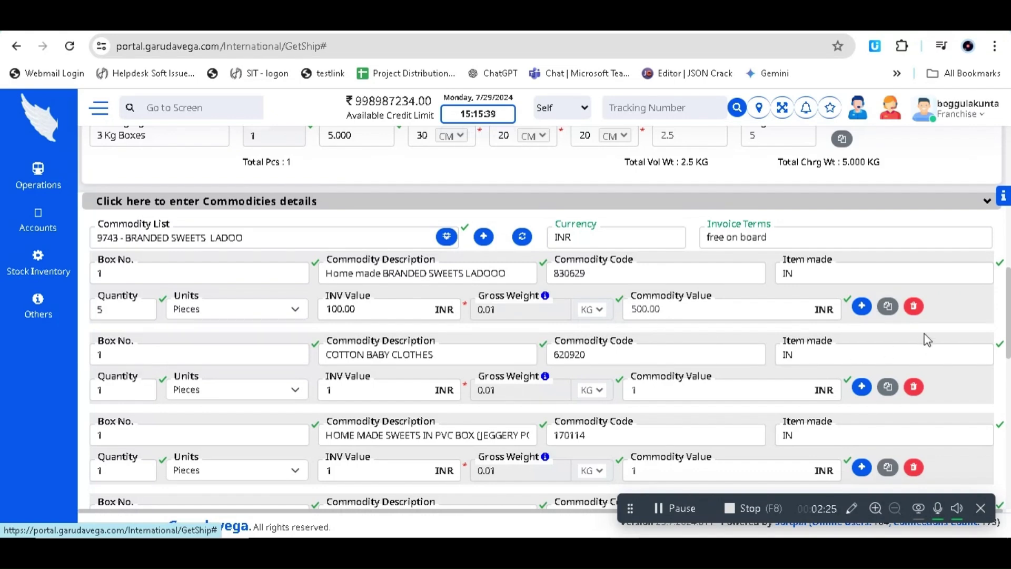
# Delete the COTTON BABY CLOTHES and BRANDED SWEET (ANJEER DRYFRUIT) rows from the shipment's commodities
pyautogui.click(914, 387)
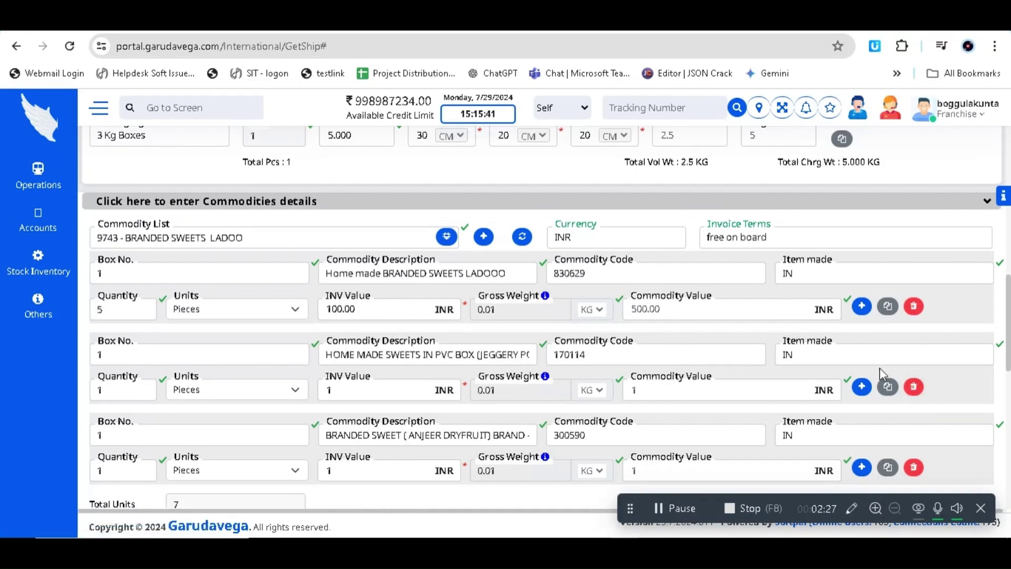
pyautogui.scroll(-1, 753, 352)
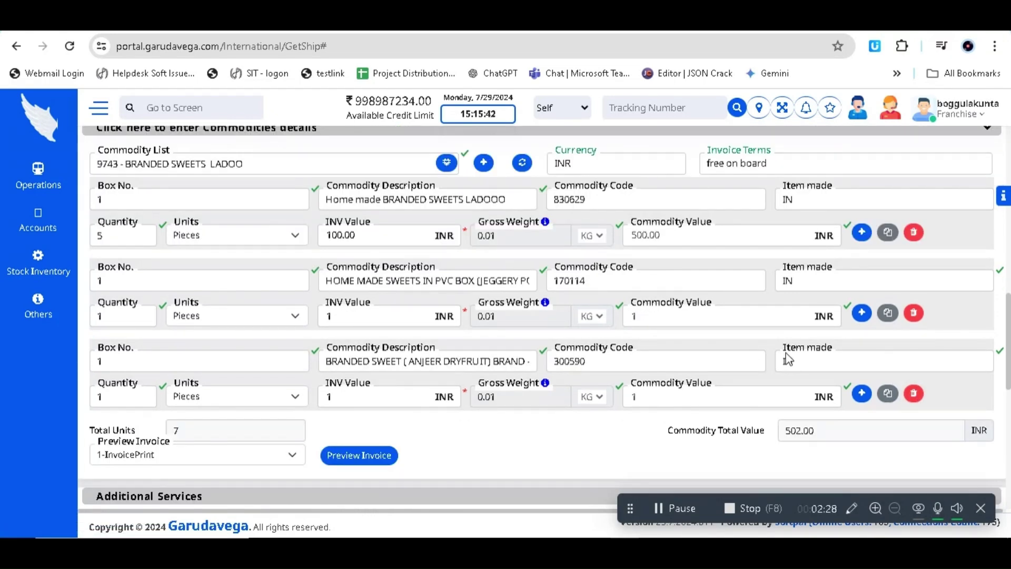
pyautogui.click(914, 394)
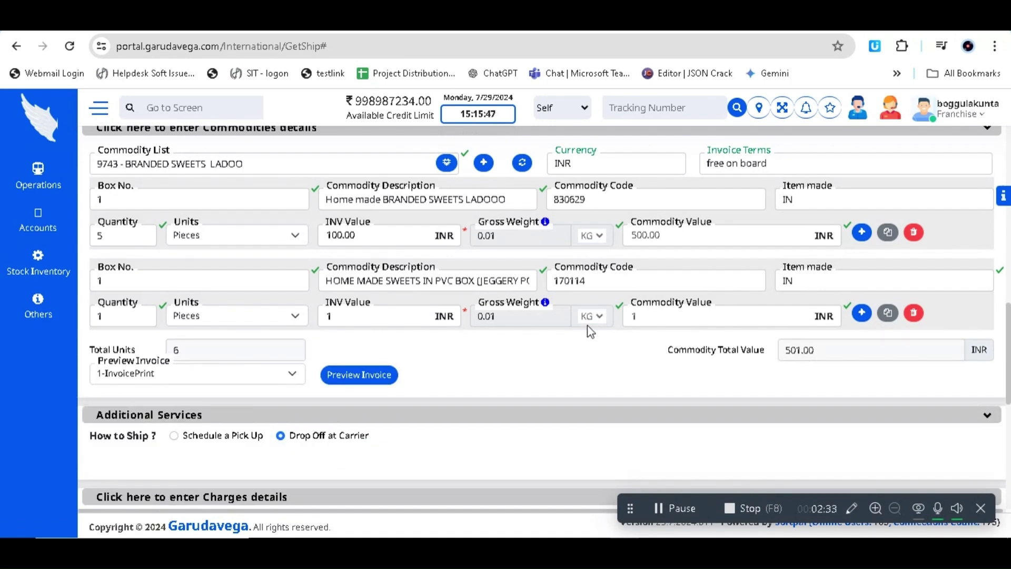
# Duplicate the HOME MADE SWEETS IN PVC BOX commodity row, keeping its code 170114 and values
pyautogui.click(887, 314)
pyautogui.scroll(-2, 728, 315)
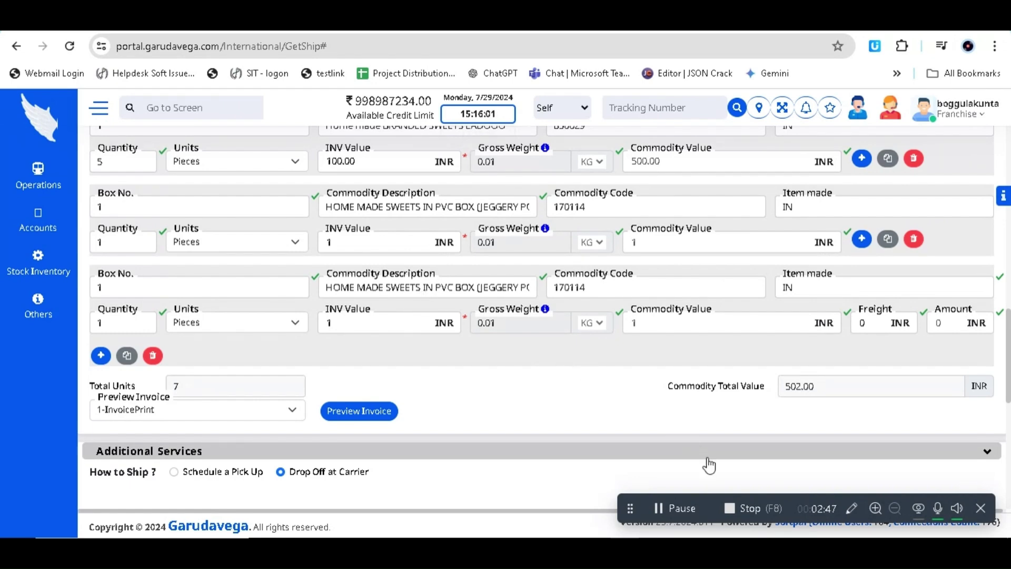
pyautogui.click(738, 502)
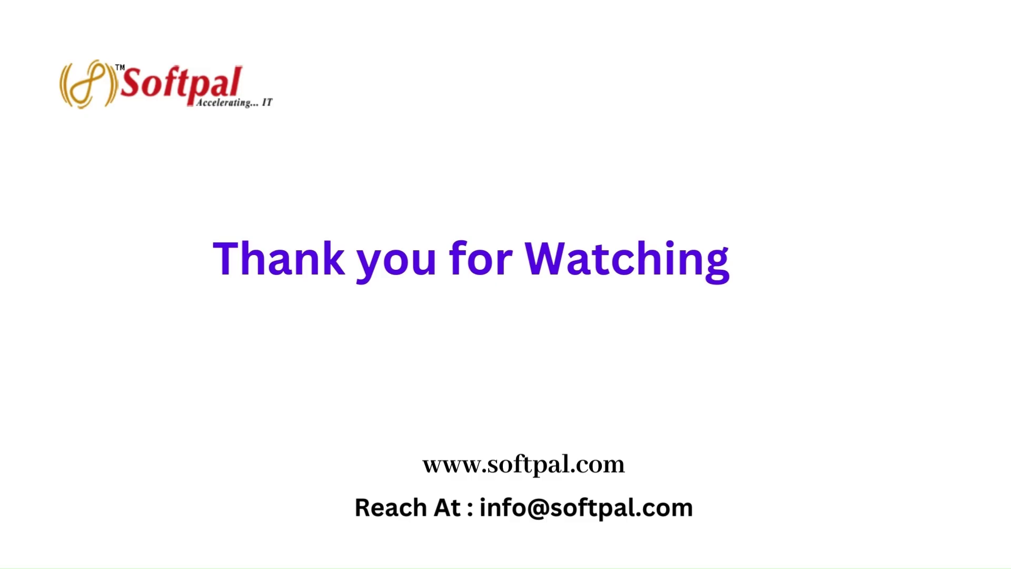